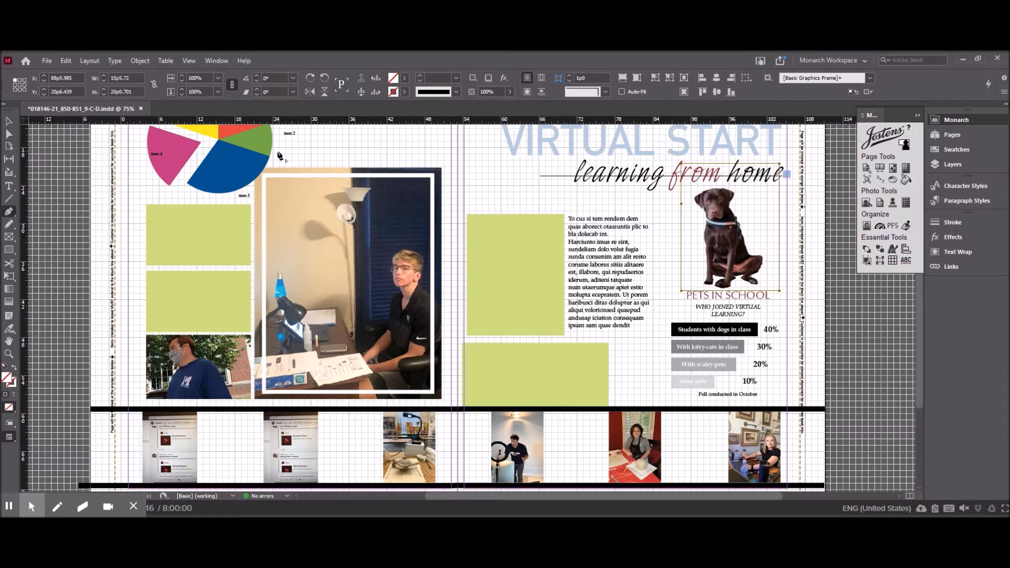
Bring the dog photo to the front and select its frame.
left_click(10, 123)
left_click(718, 231)
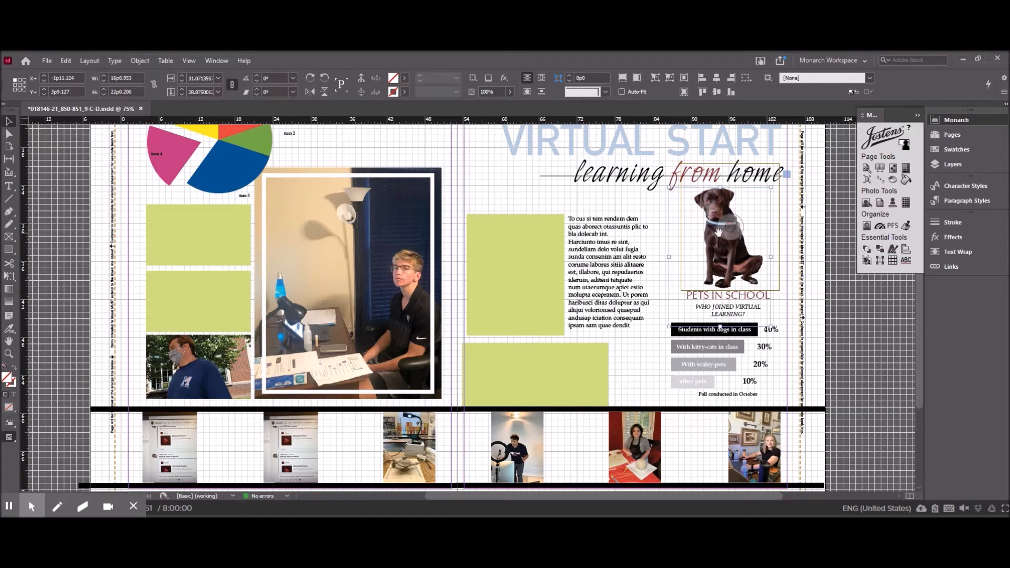
left_click(868, 251)
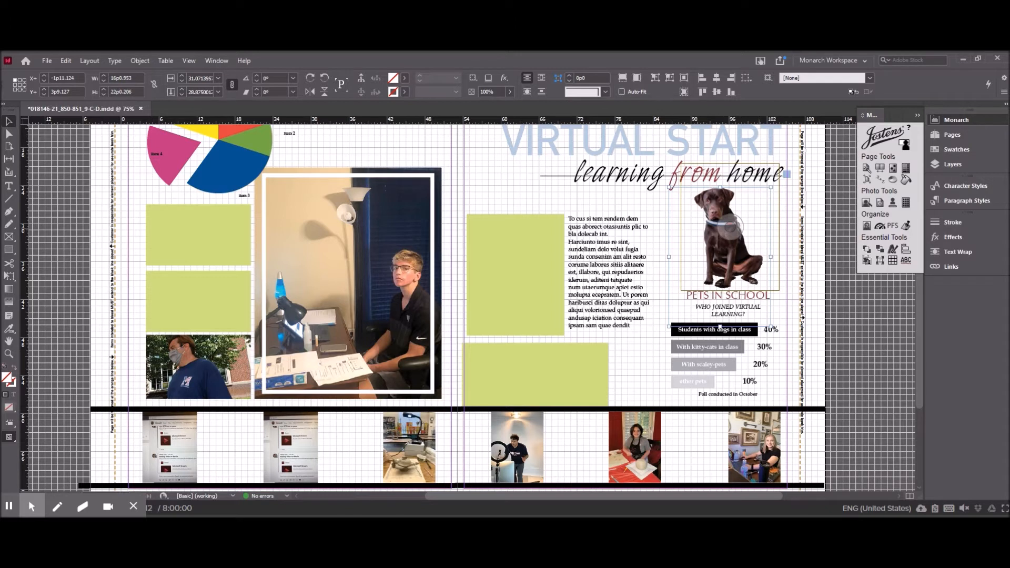
left_click(763, 235)
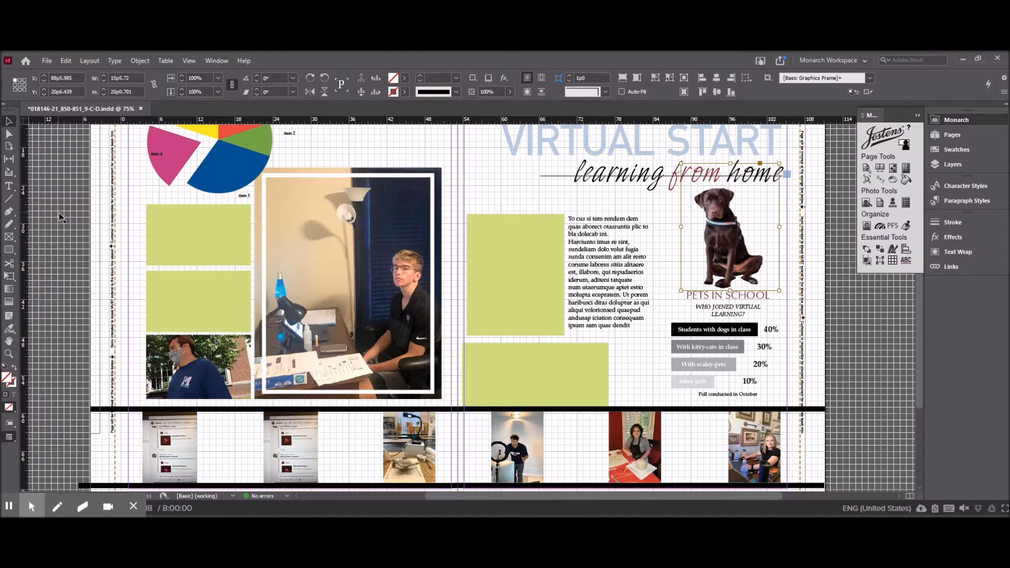
Add extra anchor points around the edges of the dog photo's frame with the Add Anchor Point tool.
left_click(16, 217)
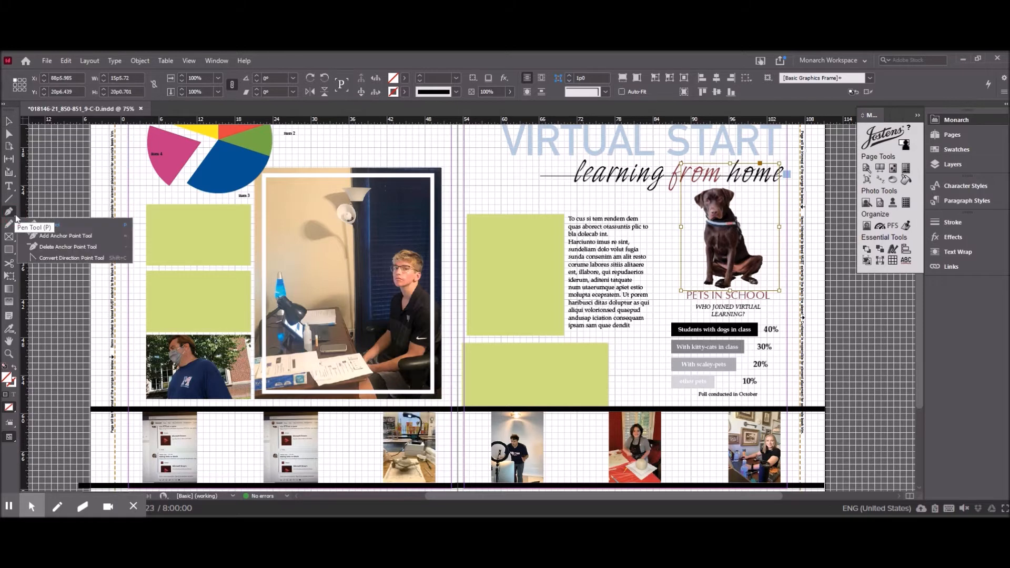
left_click(61, 239)
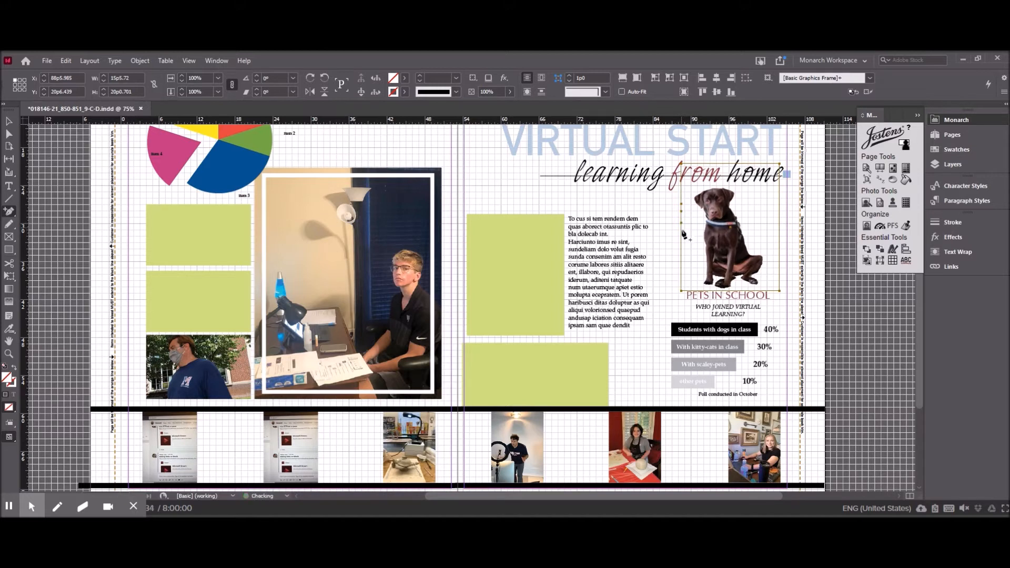
left_click(682, 235)
left_click(704, 165)
Reshape the upper part of the dog's frame by moving its anchor points close around the head and ears with Direct Selection.
left_click(9, 122)
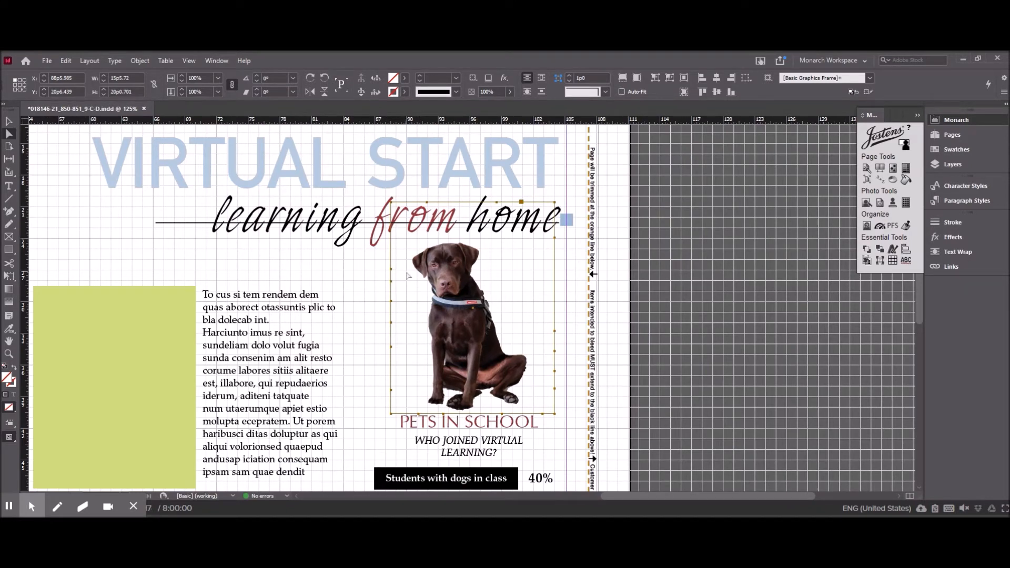
left_click(10, 135)
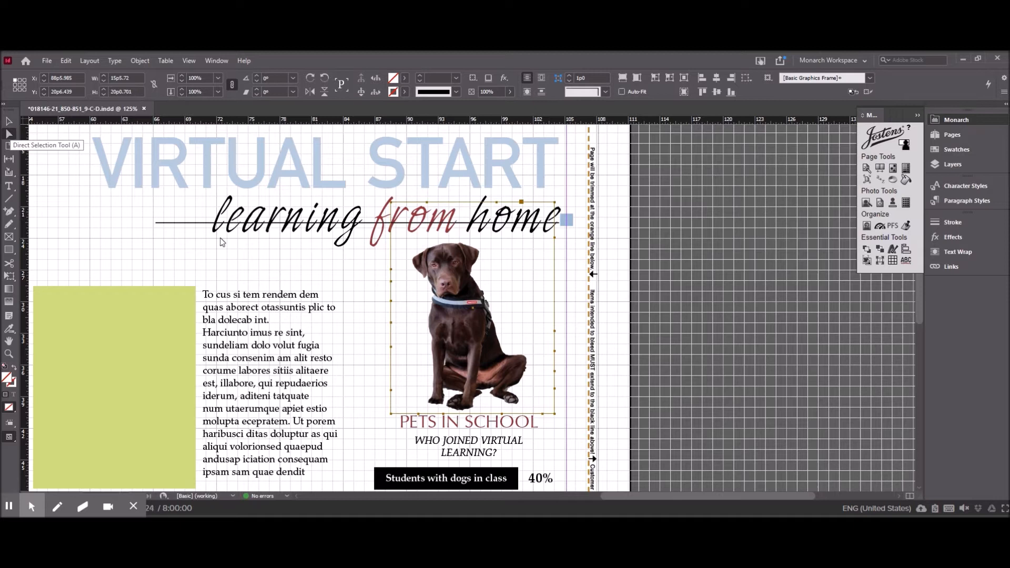
left_click(412, 308)
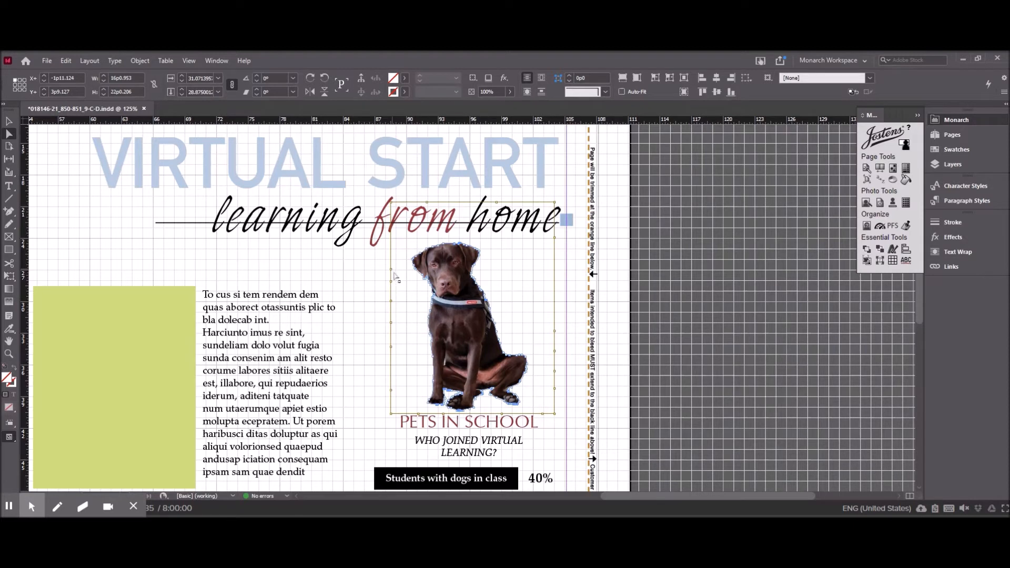
left_click_drag(393, 272, 414, 276)
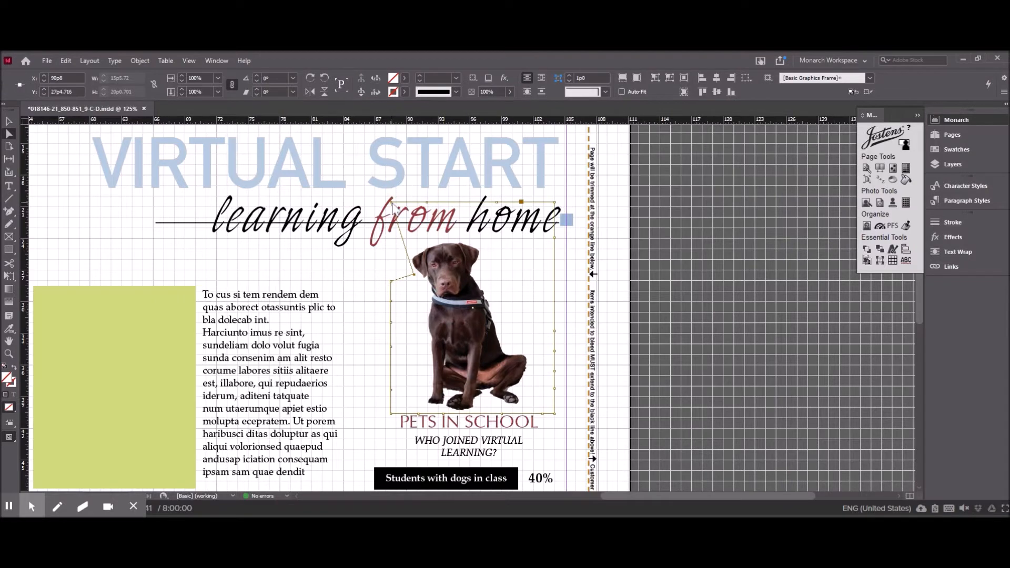
left_click_drag(392, 204, 409, 258)
left_click_drag(427, 204, 441, 242)
left_click_drag(498, 203, 487, 248)
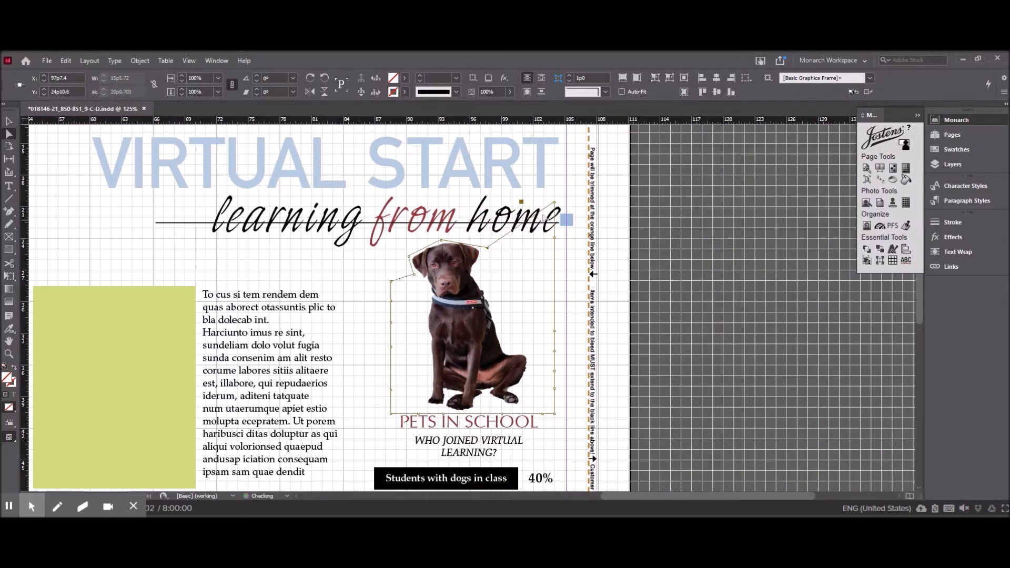
Move the frame's right-side anchor points inward to follow the dog's neck, back and hind leg.
left_click_drag(558, 208, 492, 283)
left_click_drag(556, 243, 532, 375)
left_click(552, 355)
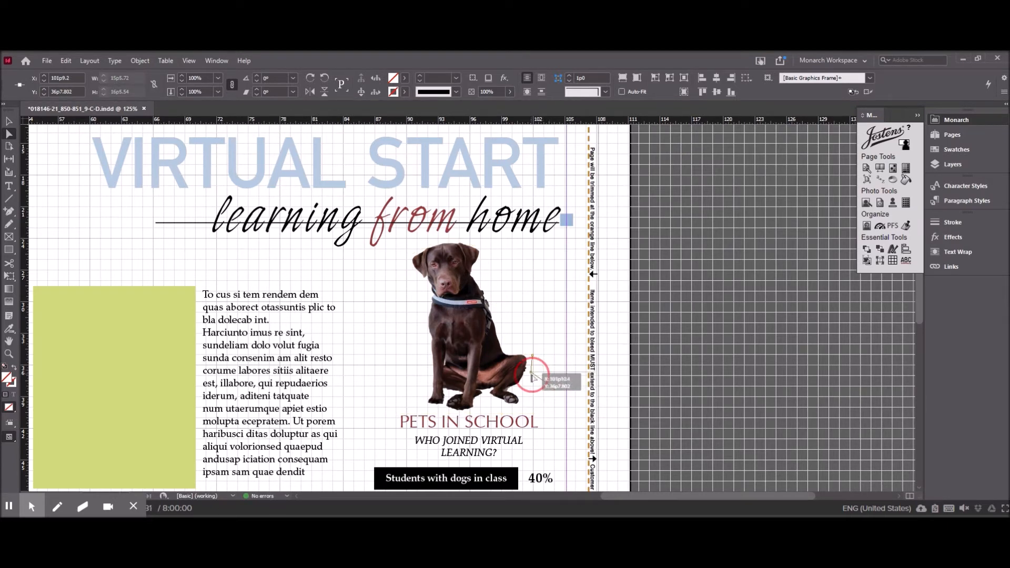
left_click_drag(532, 375, 531, 372)
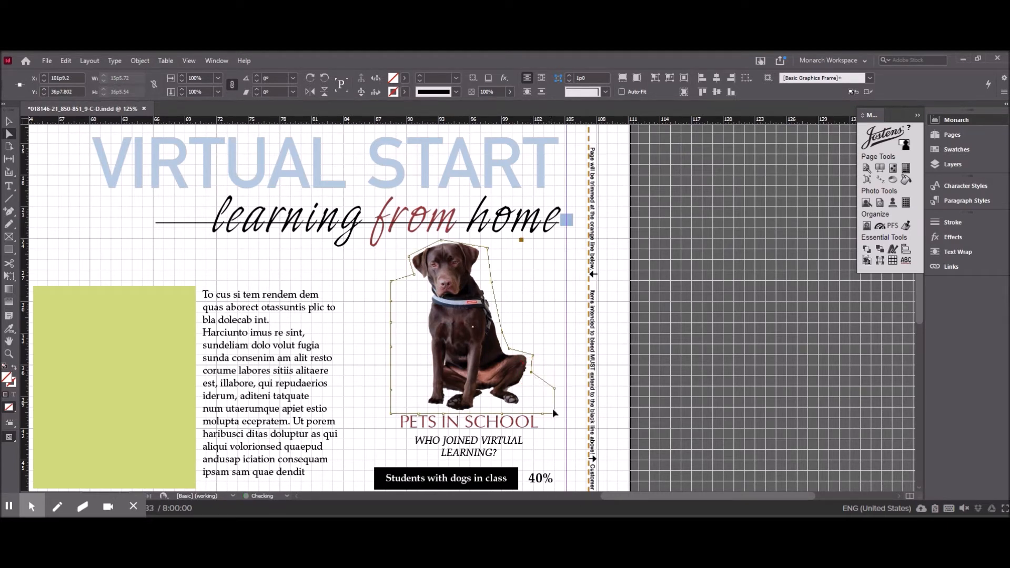
Pull the frame's left-side and lower side anchor points in to follow the dog's chest, front leg and hind paw.
left_click_drag(392, 283, 393, 385)
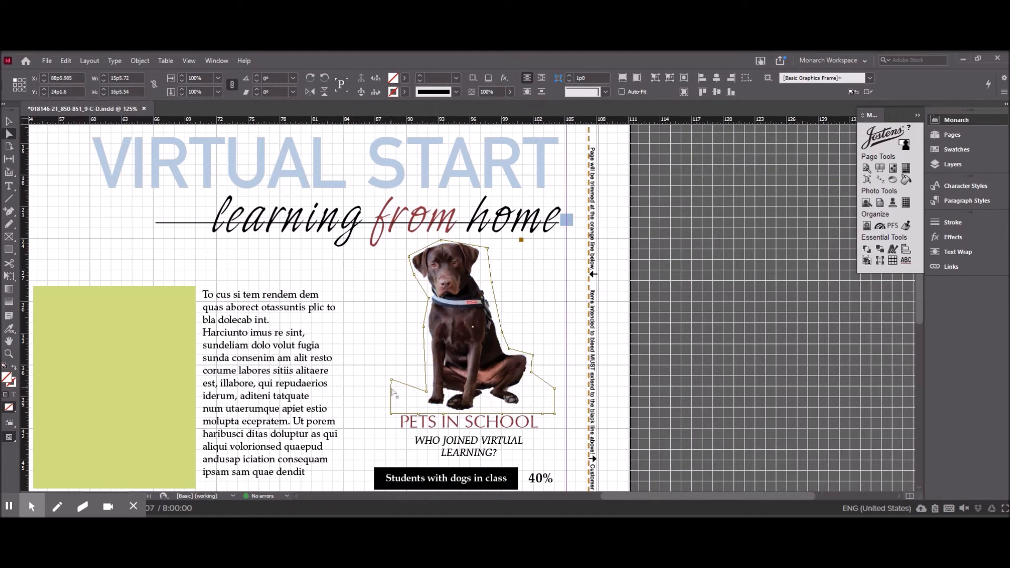
left_click_drag(393, 384, 419, 403)
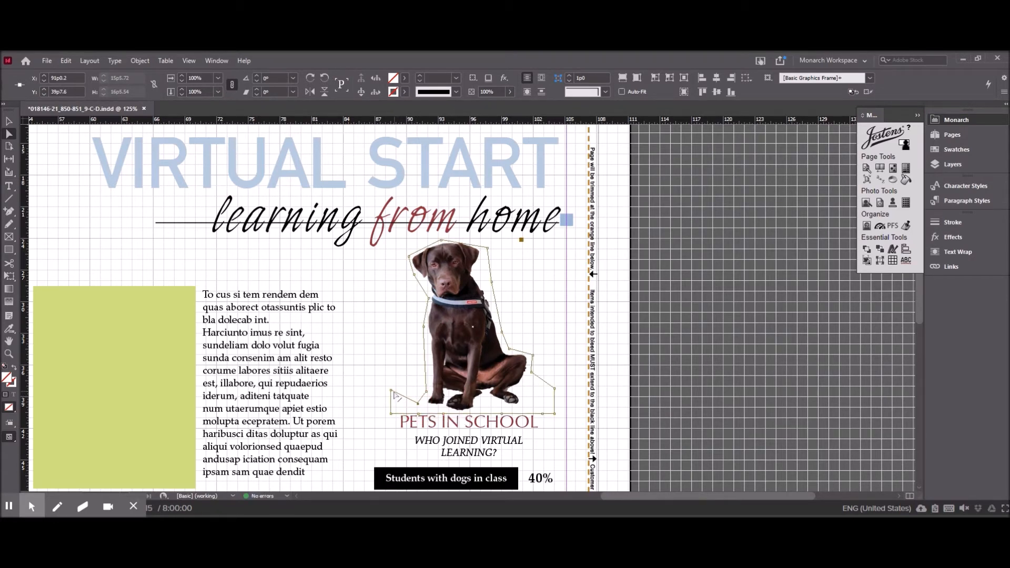
left_click_drag(394, 393, 416, 409)
left_click_drag(554, 390, 523, 406)
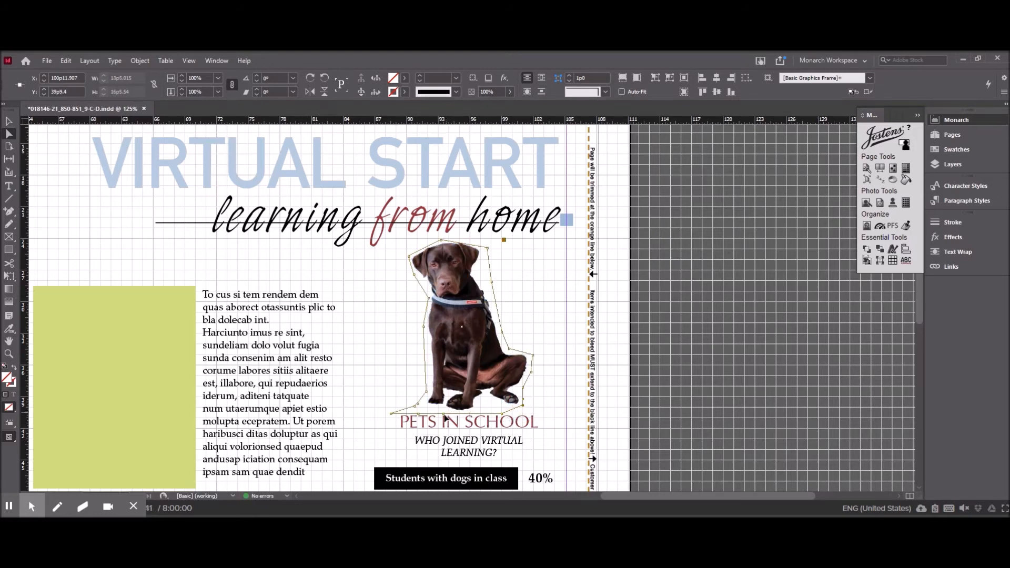
Move the bottom corner and bottom edge anchor points so the frame closely follows the underside of the dog's paws.
left_click(404, 418)
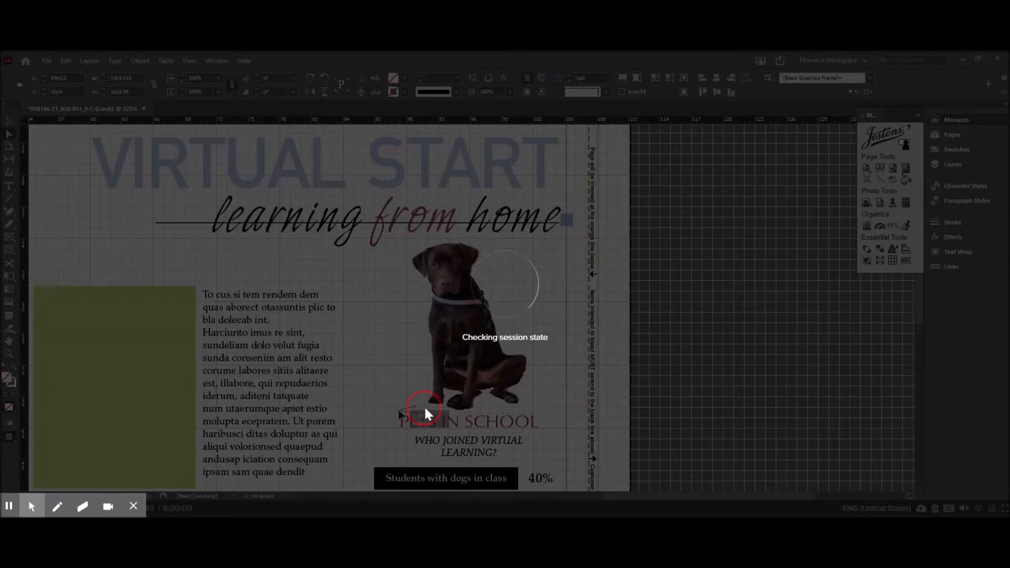
left_click_drag(424, 407, 443, 412)
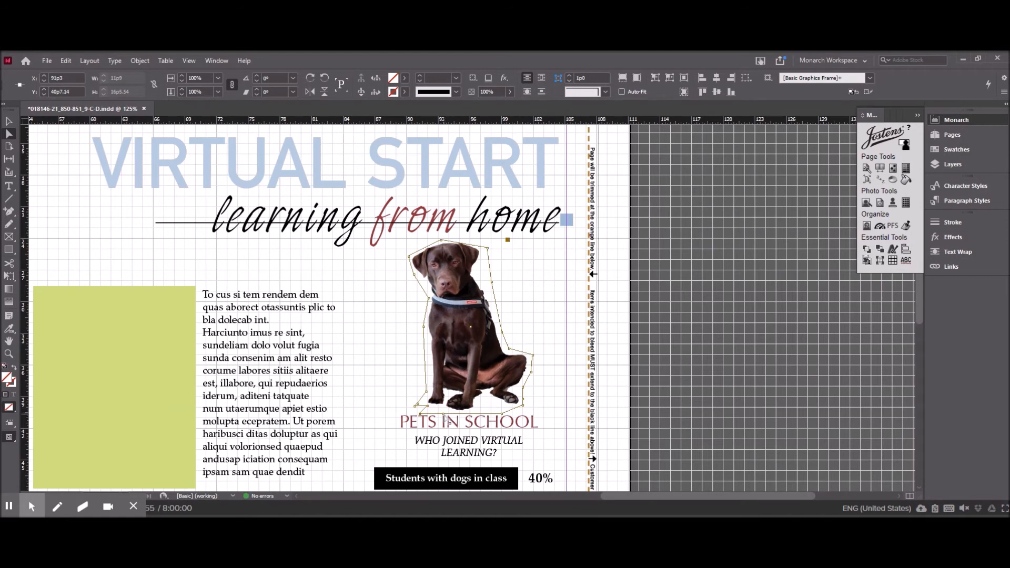
left_click_drag(443, 410, 445, 412)
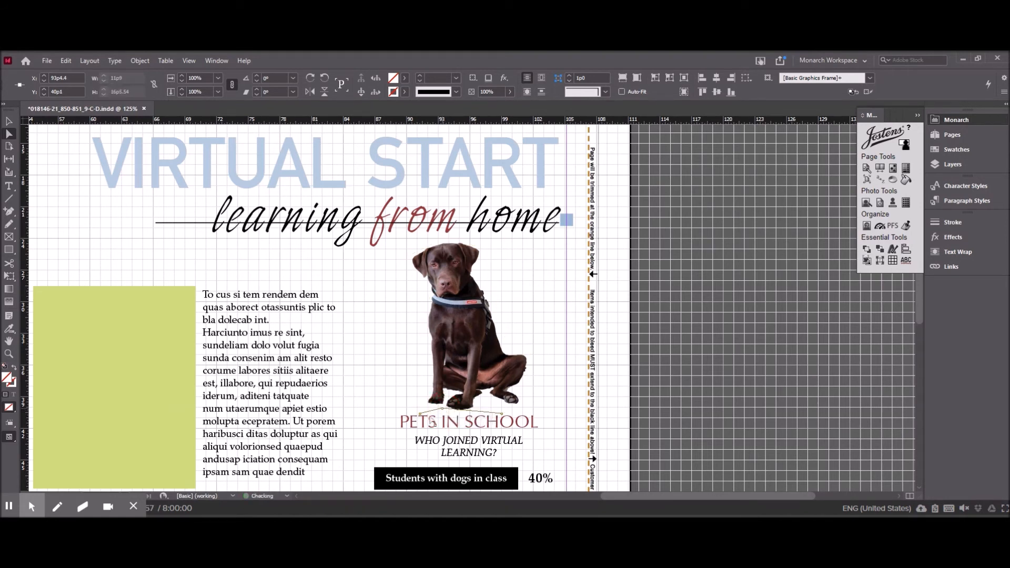
left_click_drag(444, 412, 433, 409)
left_click_drag(506, 418, 490, 415)
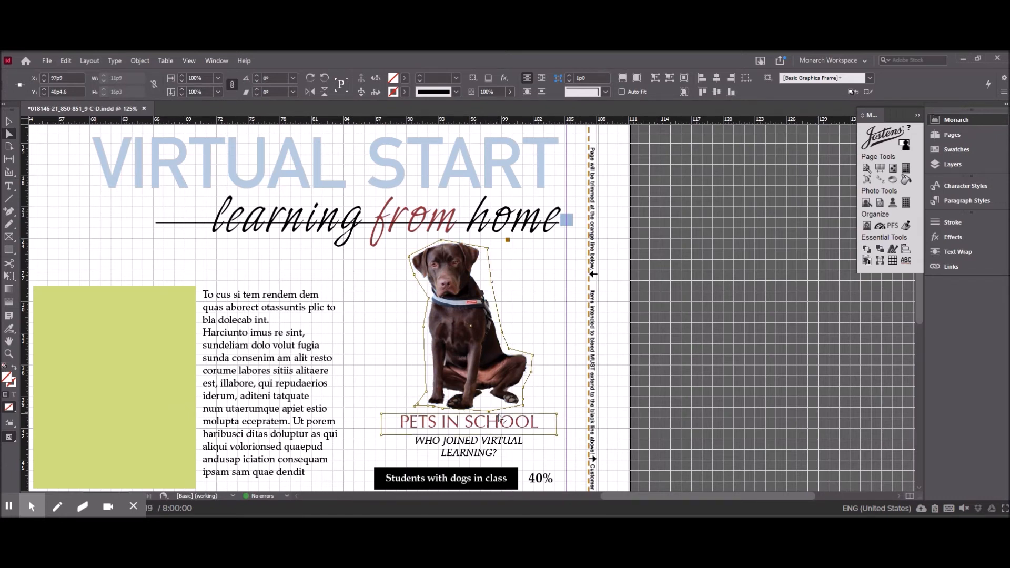
Add more anchor points to the dog outline beside the neck and along the bottom edge near the paws.
left_click(9, 213)
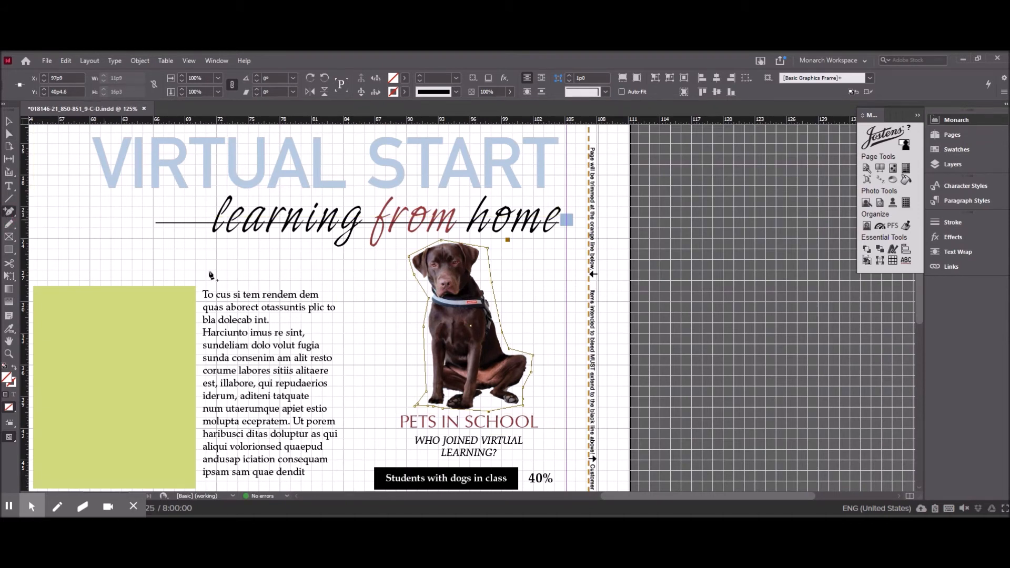
left_click(14, 215)
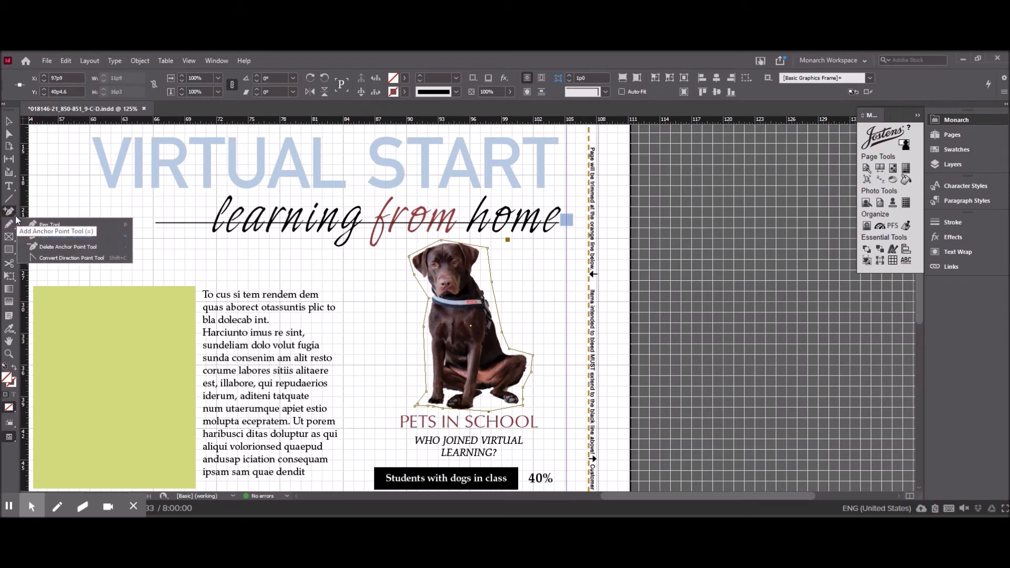
left_click(47, 224)
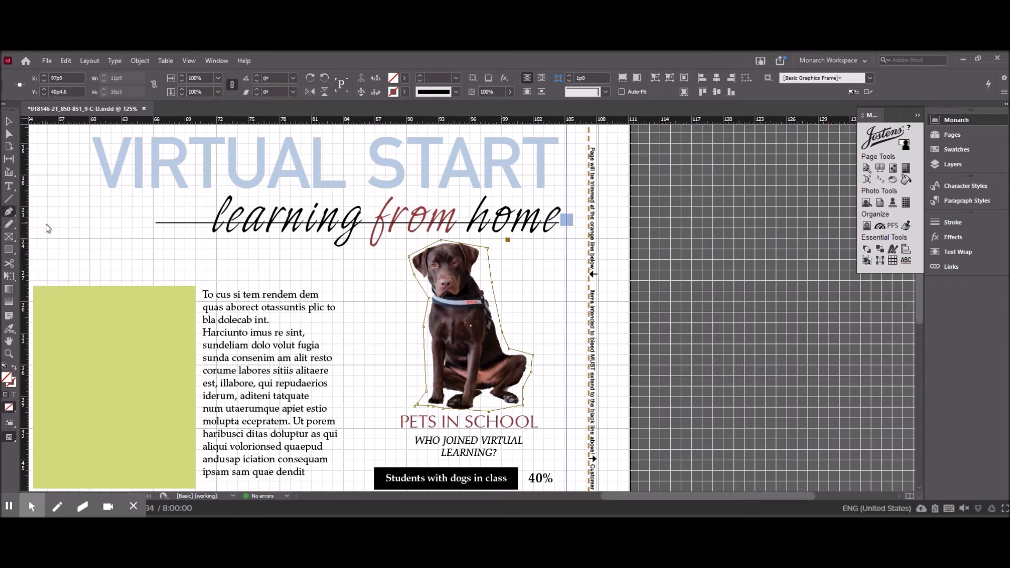
right_click(14, 213)
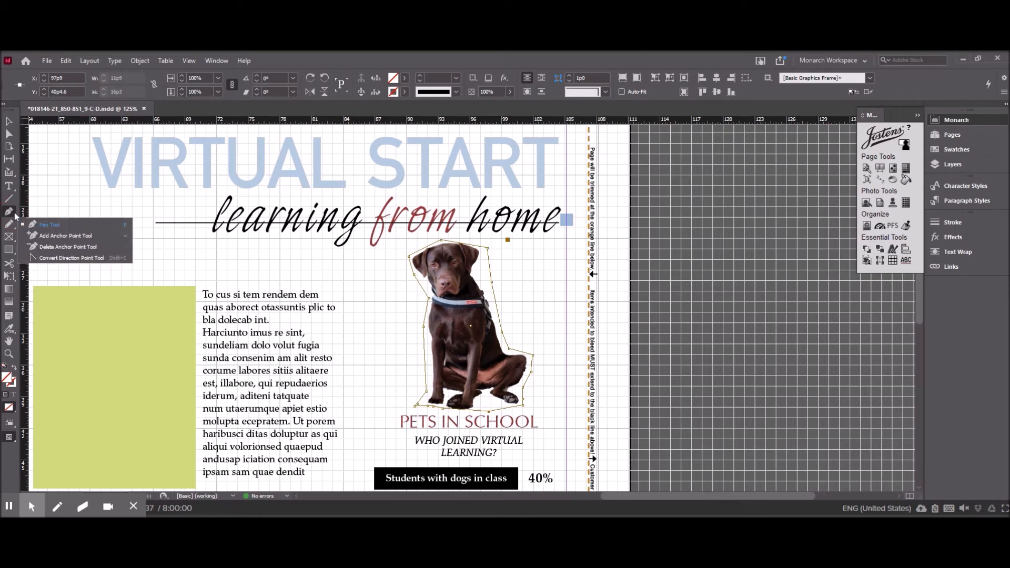
left_click(48, 236)
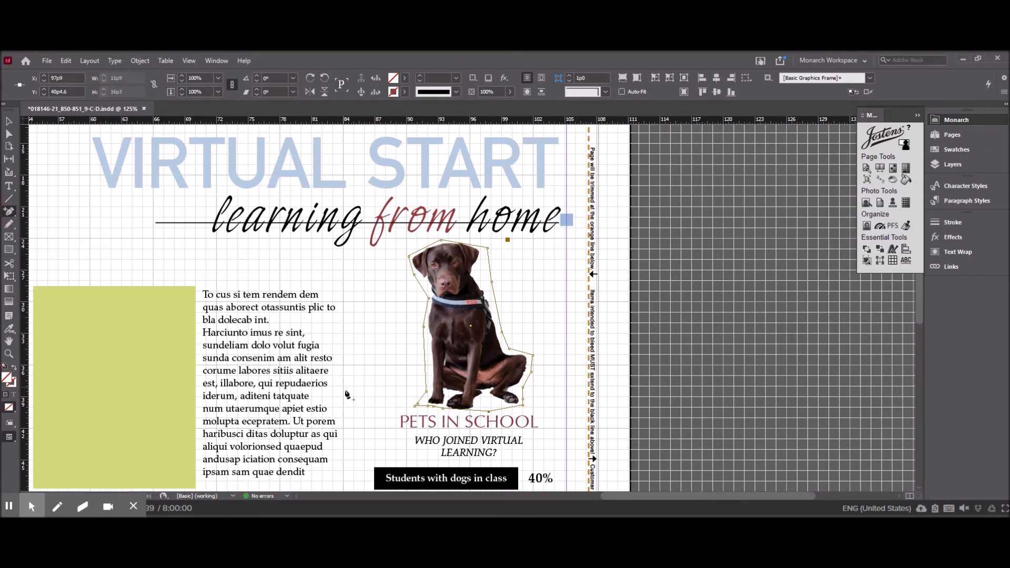
left_click(497, 411)
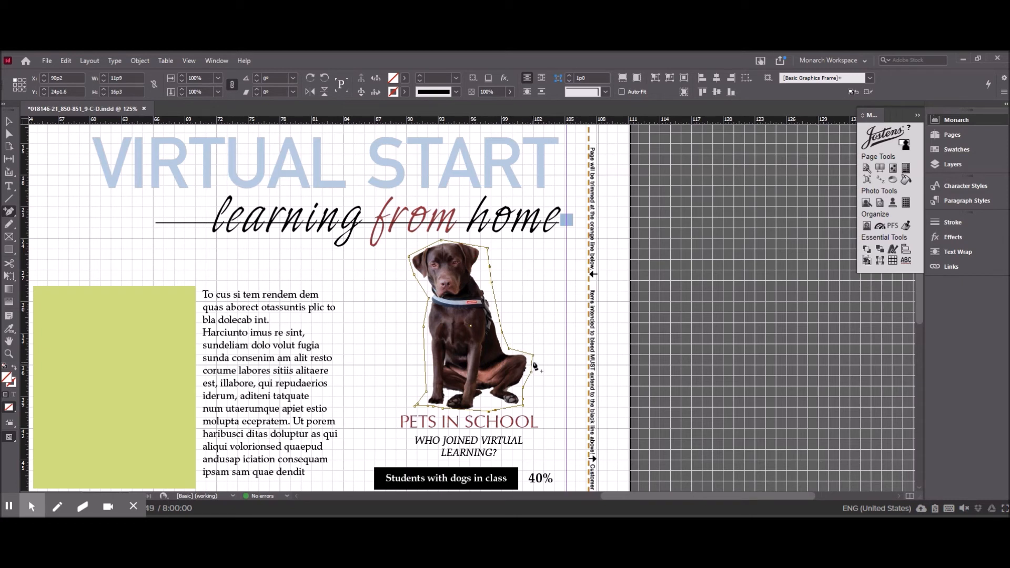
left_click(479, 411)
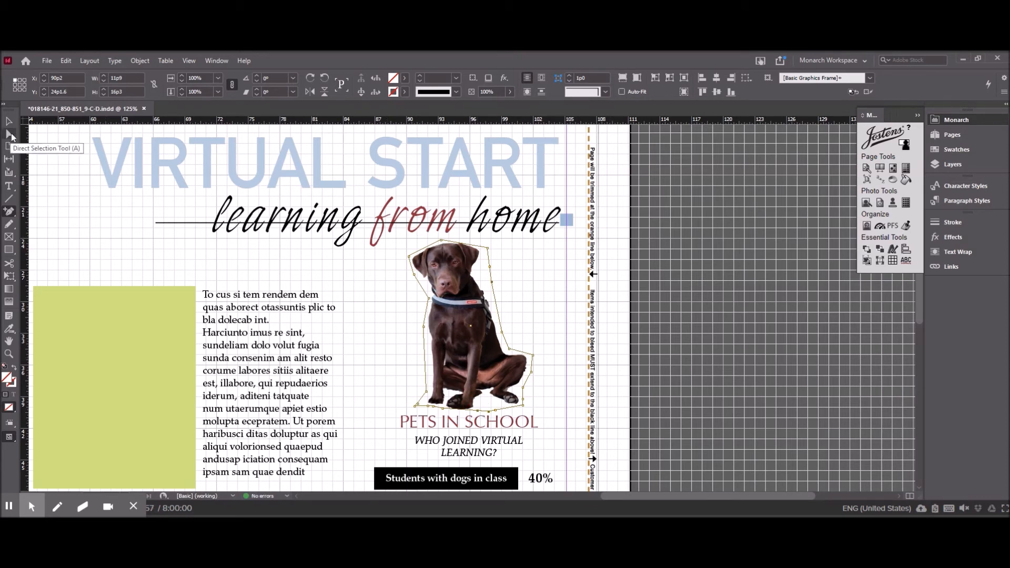
Pull the outline inward between the dog's front and hind paws and at the neck below the right ear.
left_click(11, 137)
left_click(462, 329)
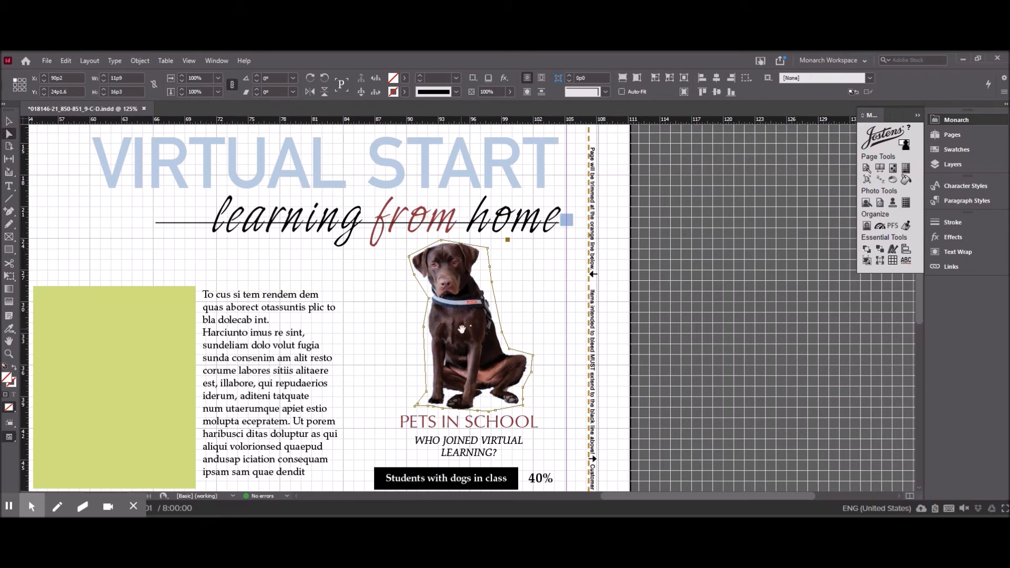
left_click_drag(489, 412, 485, 400)
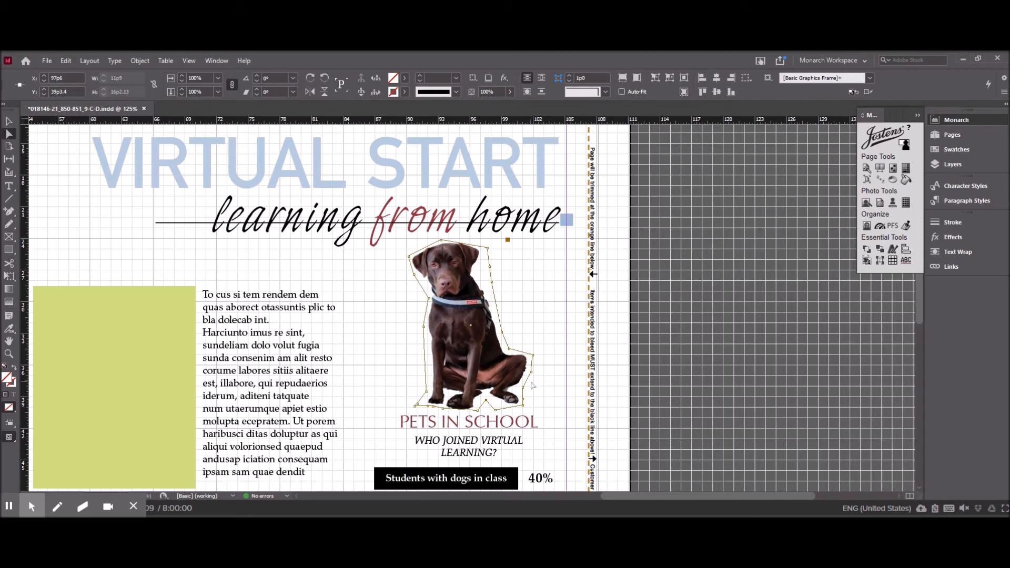
left_click_drag(492, 272, 476, 273)
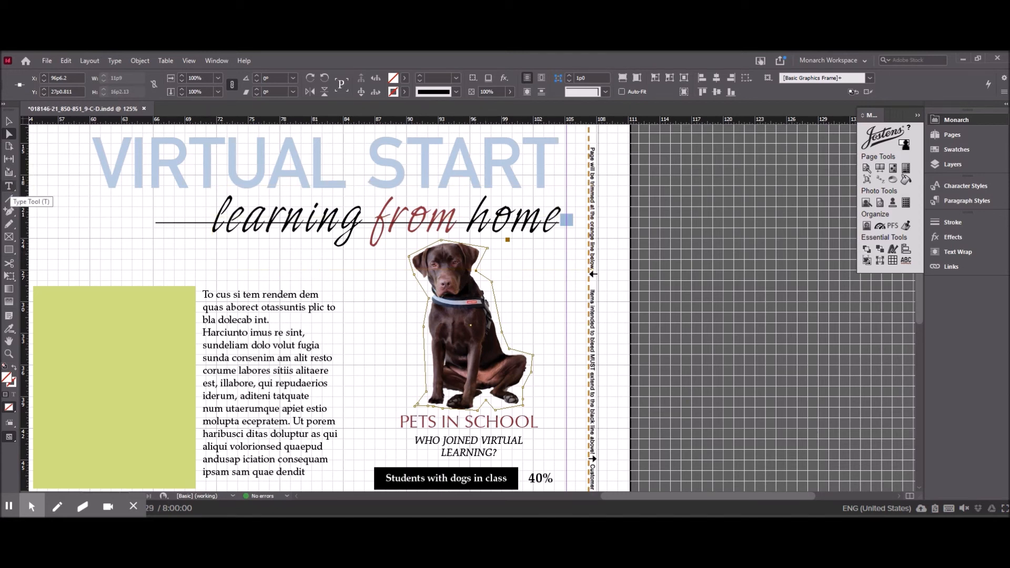
Start path text on the dog outline beside the right ear, reading "ROVER IS A WELL LOVED MEMBER OF".
left_click(13, 191)
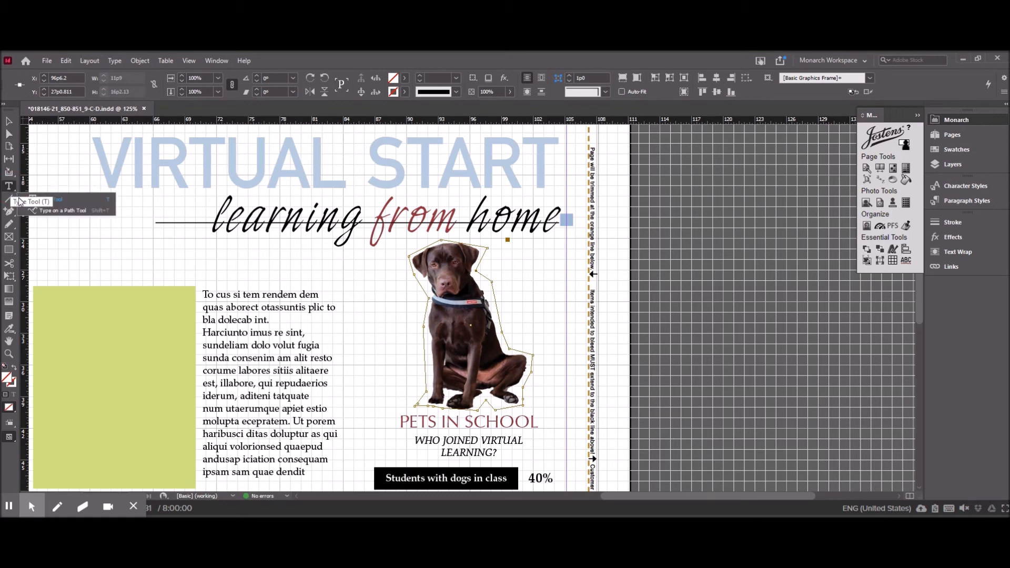
left_click(45, 212)
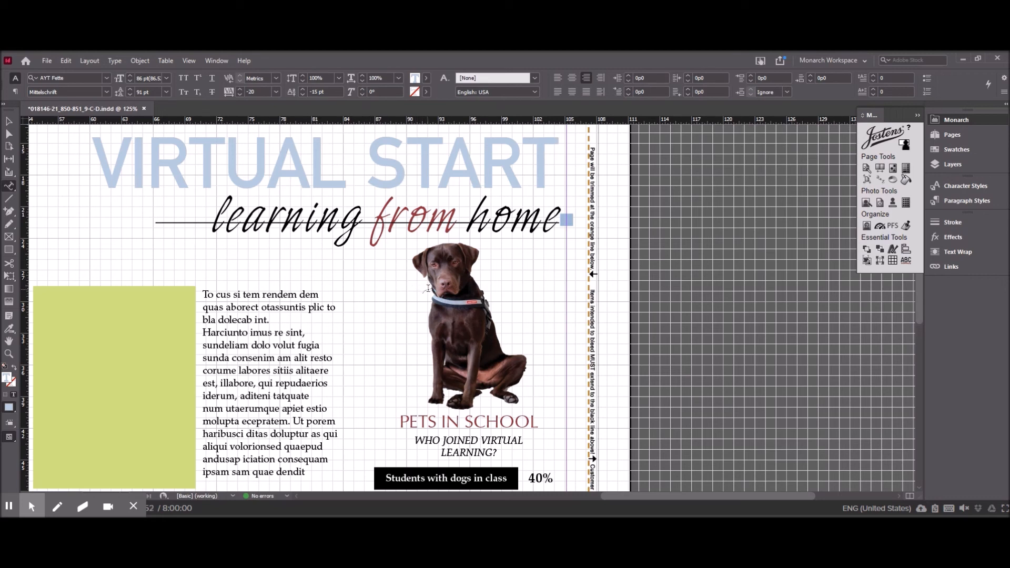
left_click(473, 244)
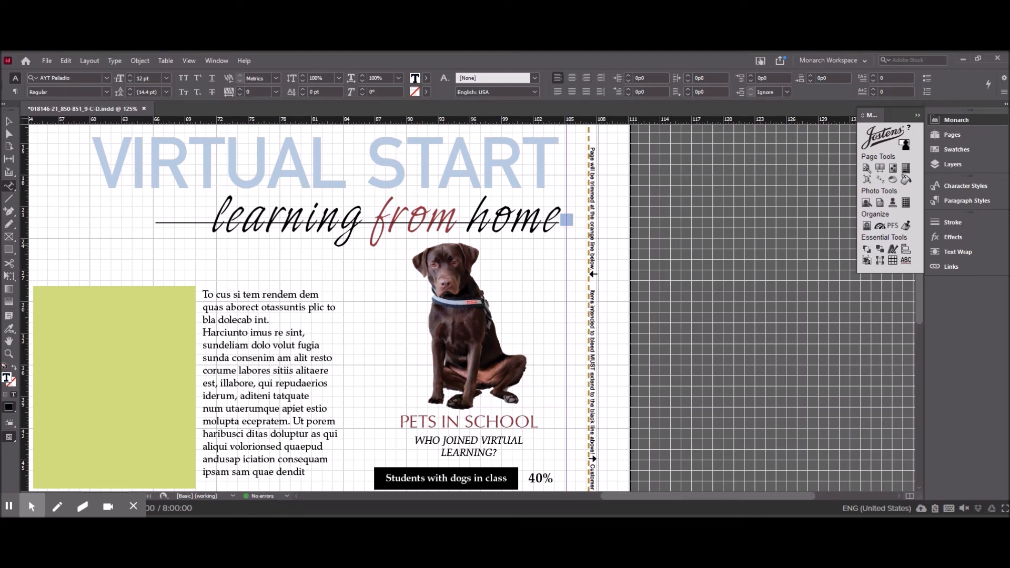
type("ROVER & A WELL LOVED MEM")
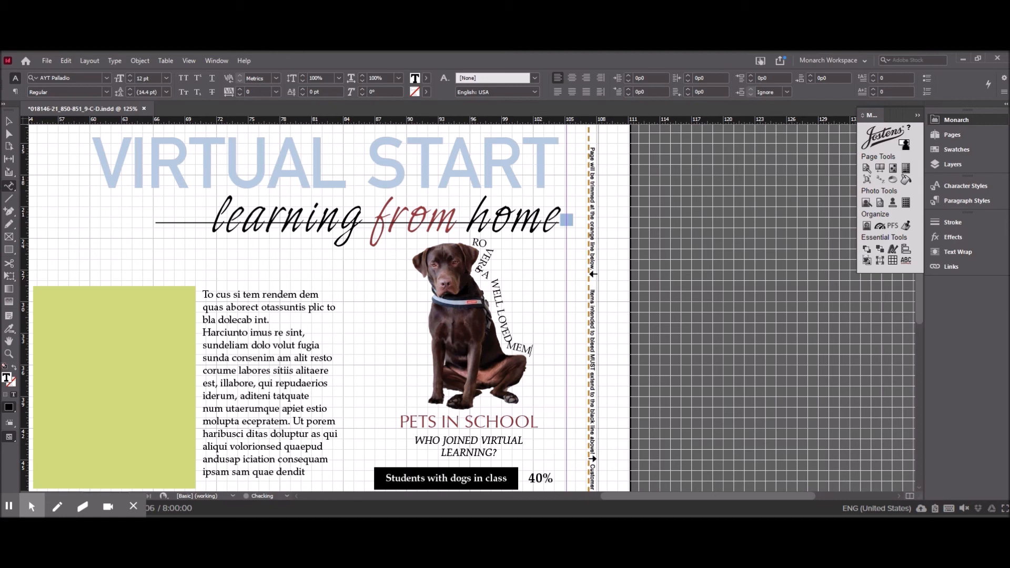
type("BER OF THE MILITARY FAM")
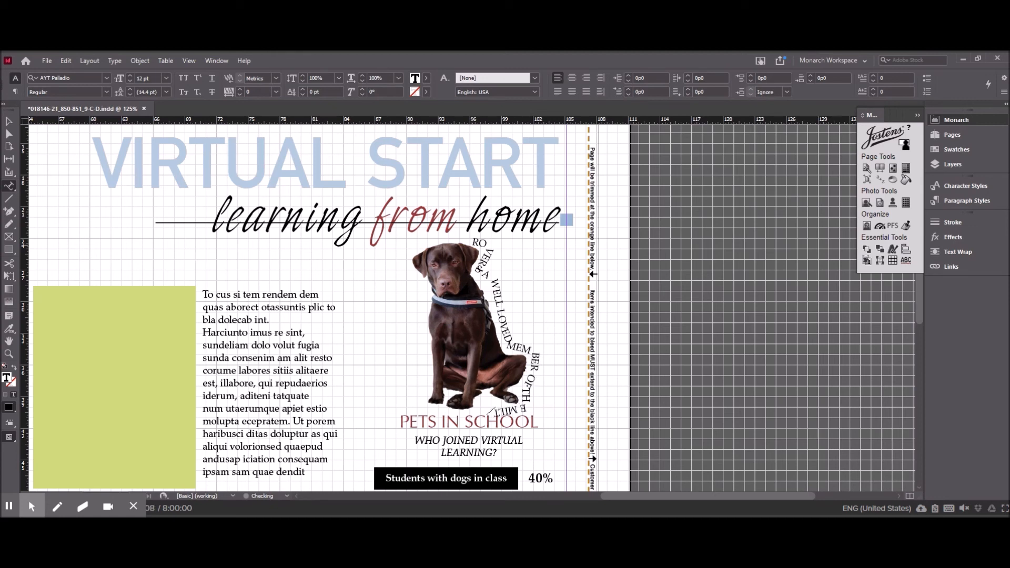
type("IL")
type("Y AND HERO")
type("INED US ON MANY")
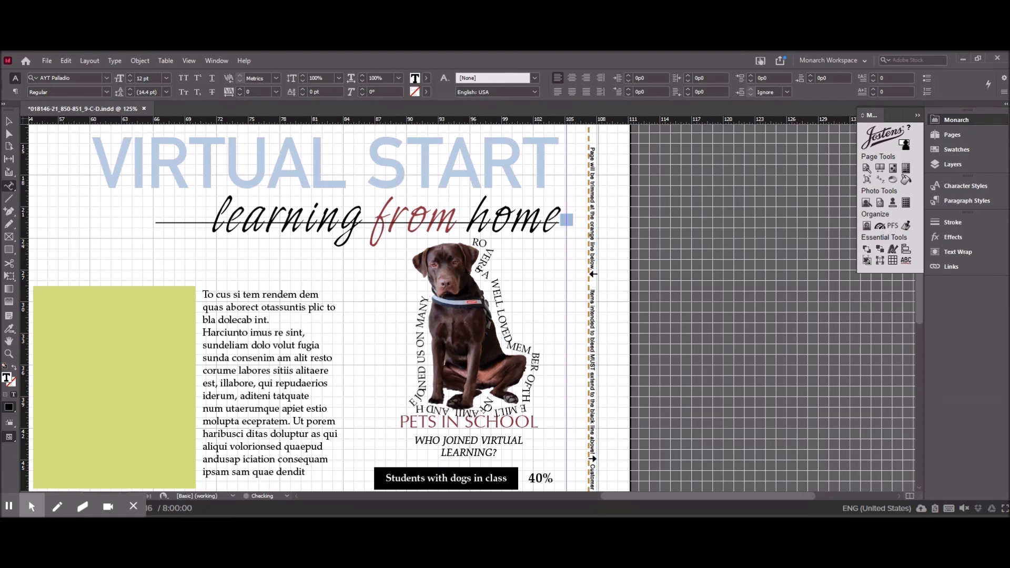
type(" CLASS ADVENTURES")
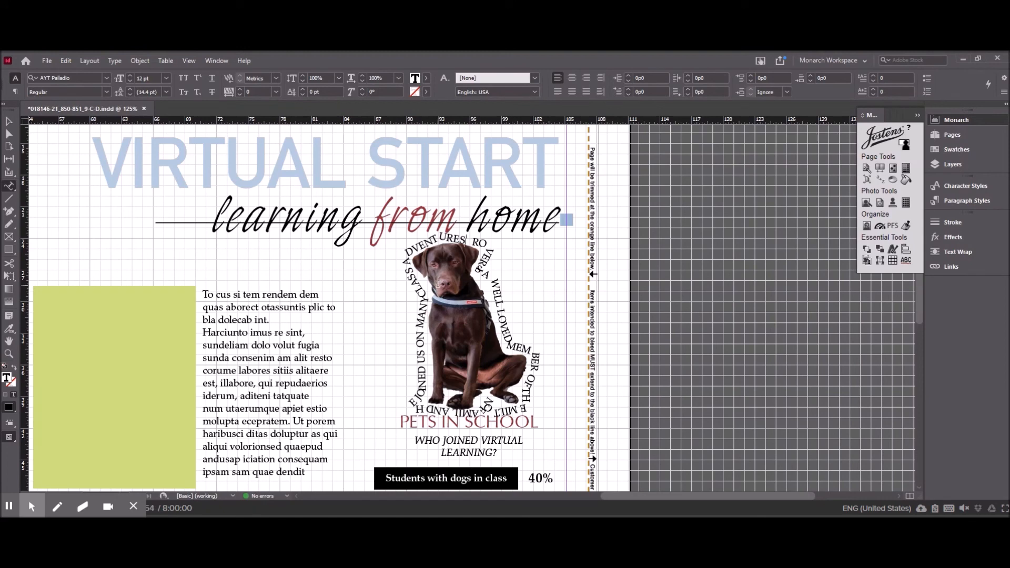
Save the yearbook spread document under its existing name.
left_click(48, 61)
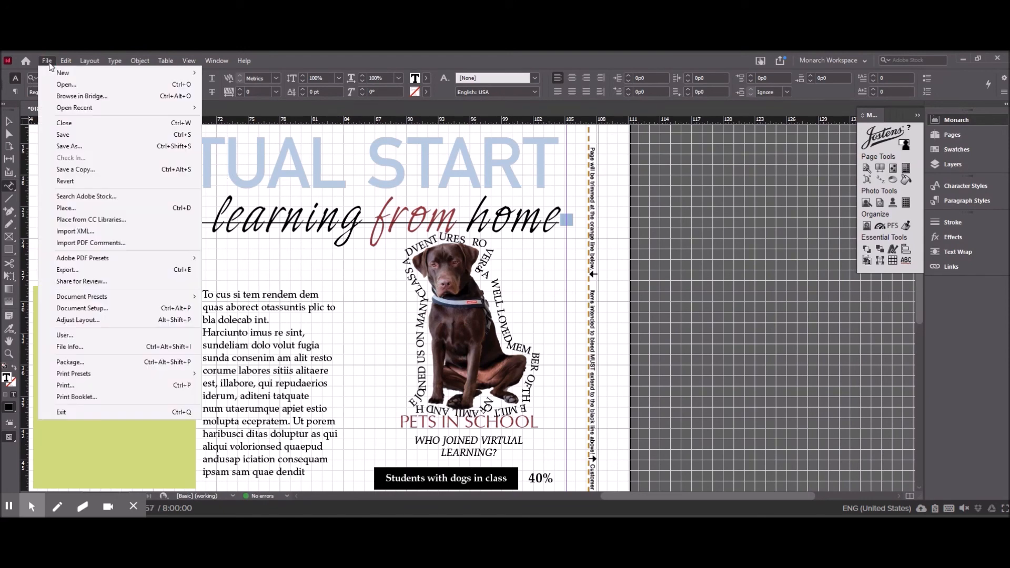
left_click(74, 136)
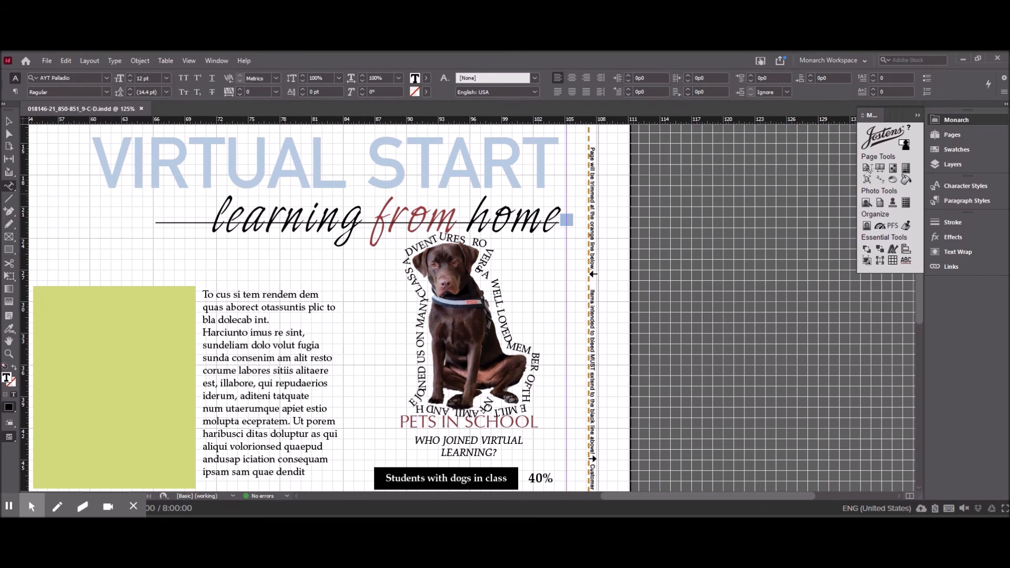